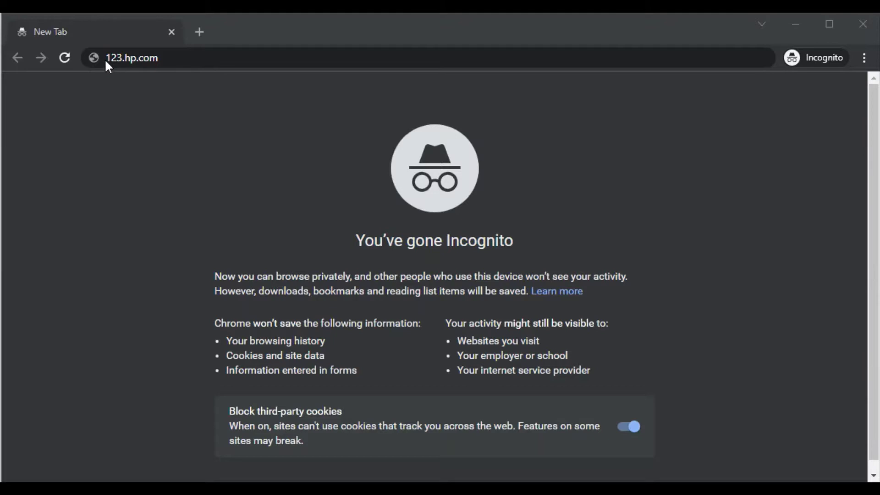
Focus the address bar holding 123.hp.com ready to load the HP setup site
click(195, 59)
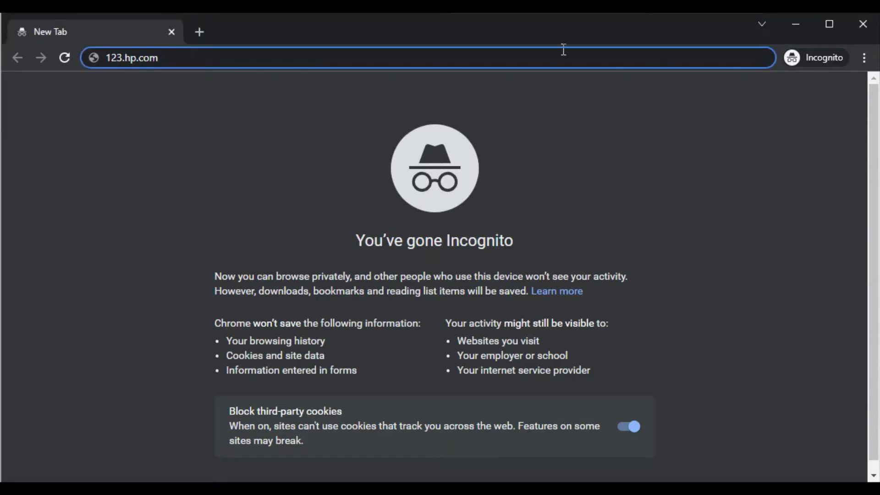
Load 123.hp.com and enter HP DeskJet 4155e All-in-One Printer as the product
key(Return)
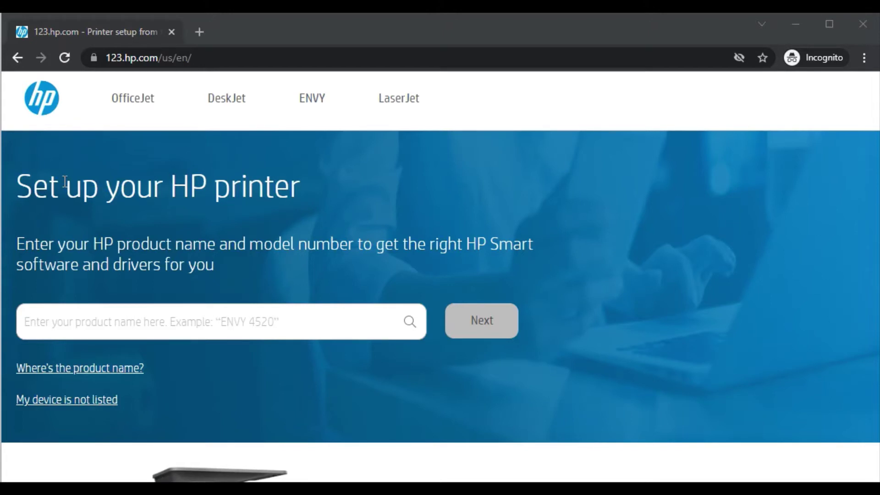
click(91, 331)
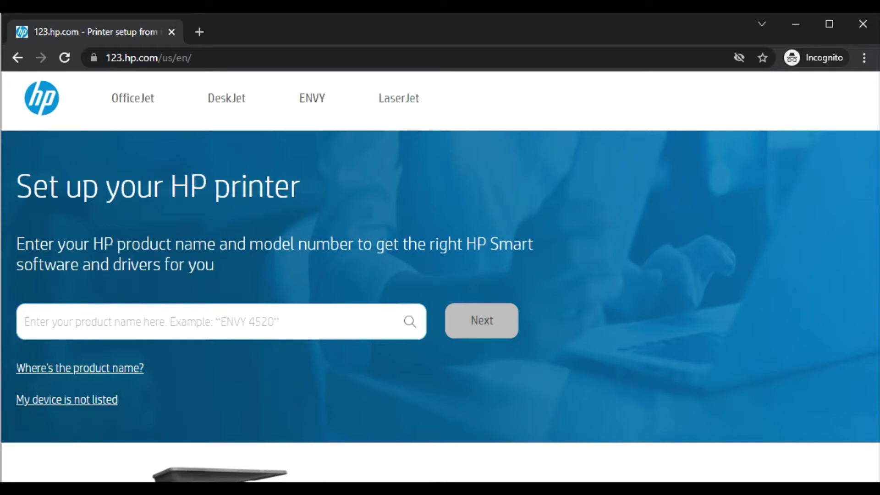
text(HP Deskjet 4155e)
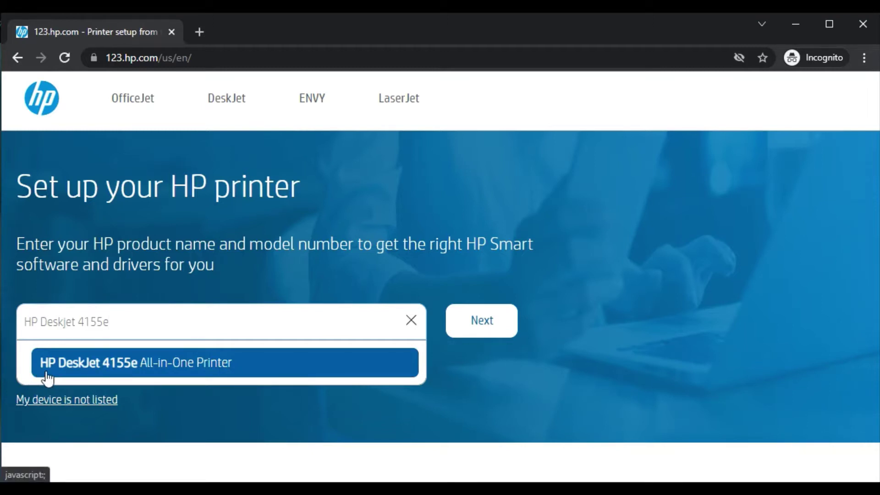
click(194, 370)
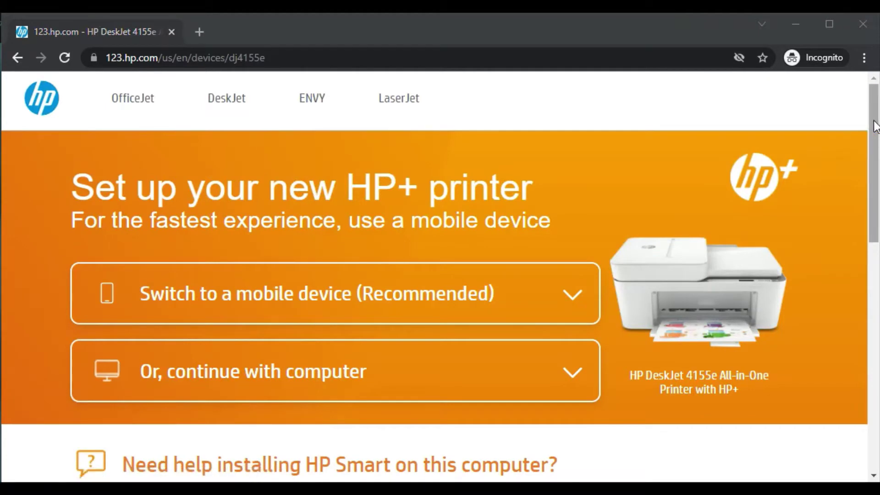
scroll(875, 137, down, 1)
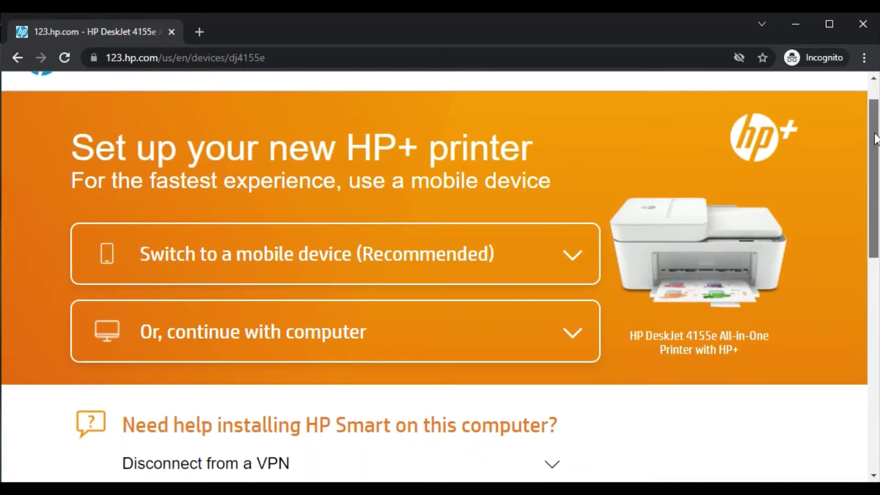
drag(875, 137, 875, 141)
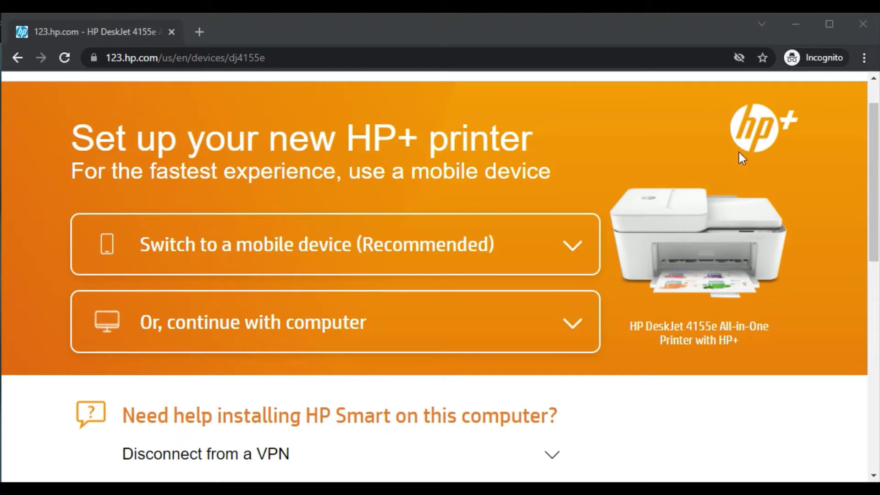
scroll(872, 192, up, 1)
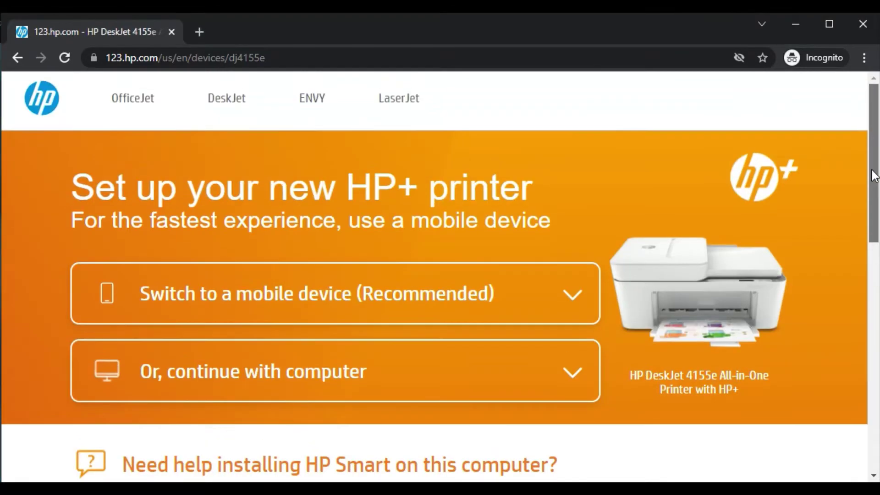
scroll(872, 192, down, 1)
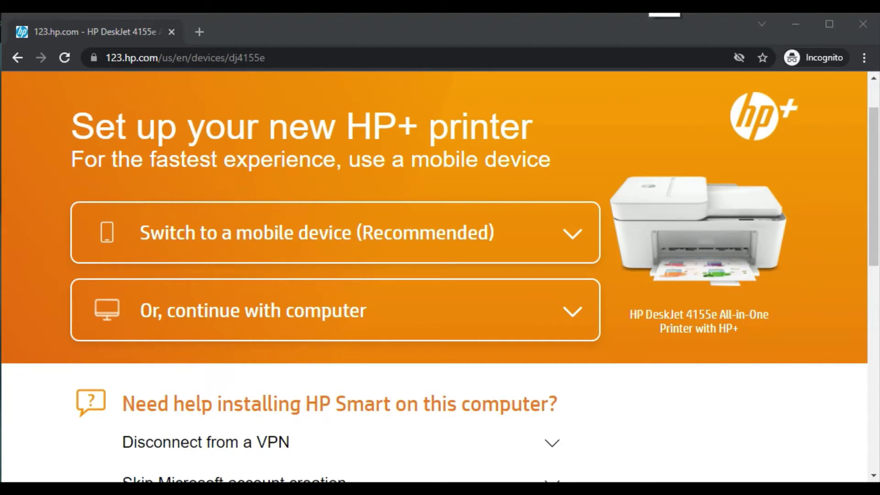
drag(875, 153, 875, 243)
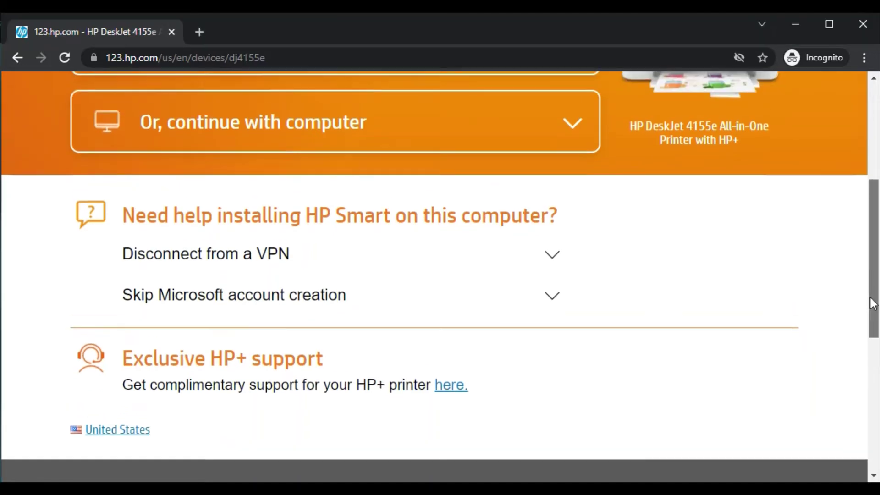
drag(873, 320, 877, 237)
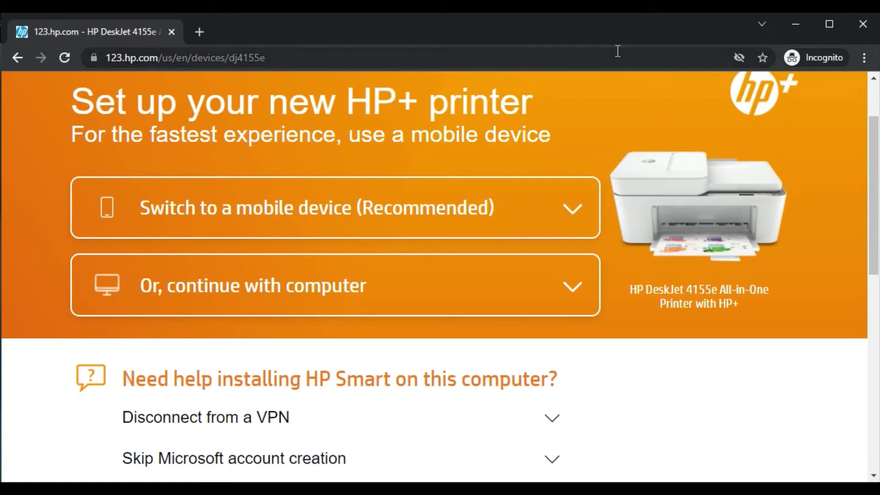
Choose the continue-with-computer setup path and launch the Install HP Smart option
click(575, 215)
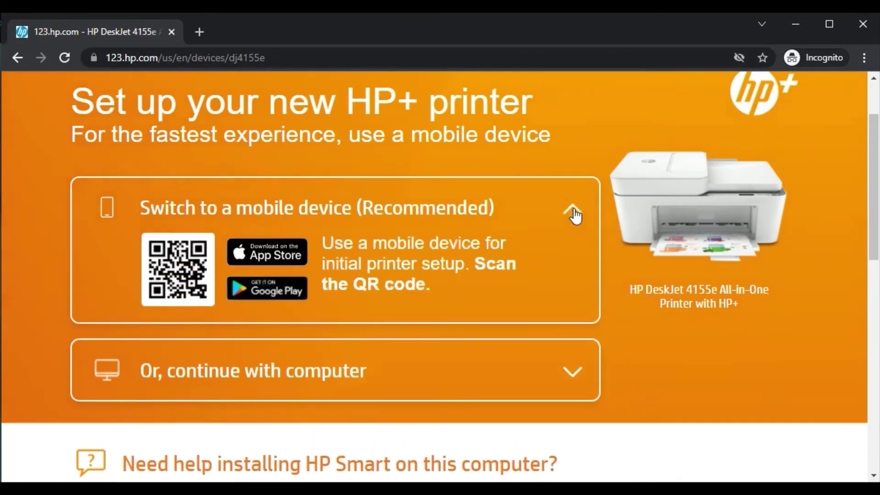
click(570, 376)
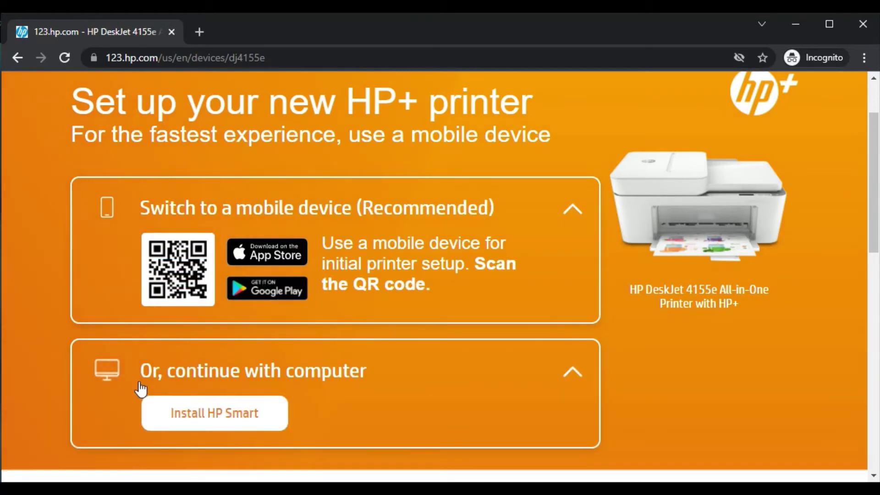
click(168, 410)
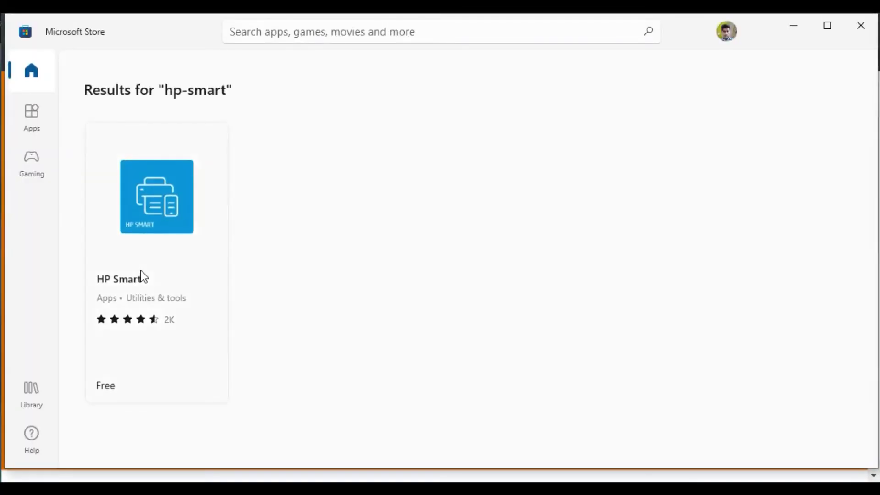
Install HP Smart from its Microsoft Store app page
click(141, 275)
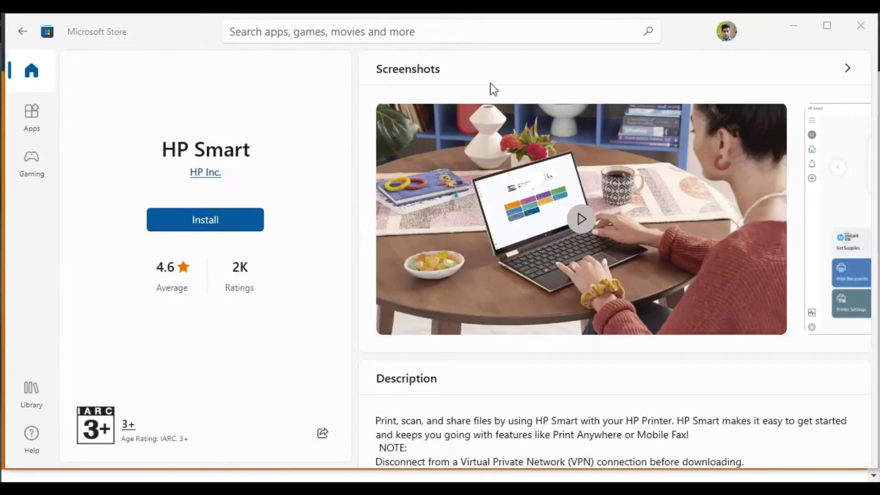
click(194, 222)
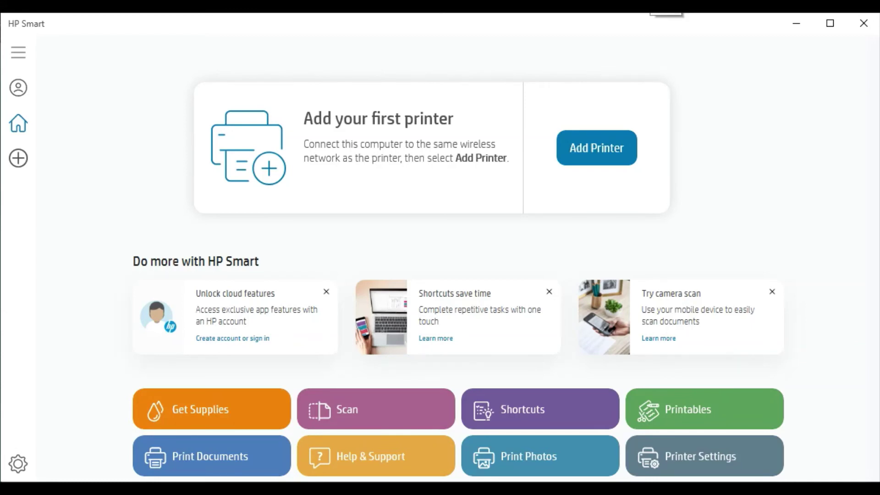
Run Add Printer to search the network, which finds no printers
click(591, 149)
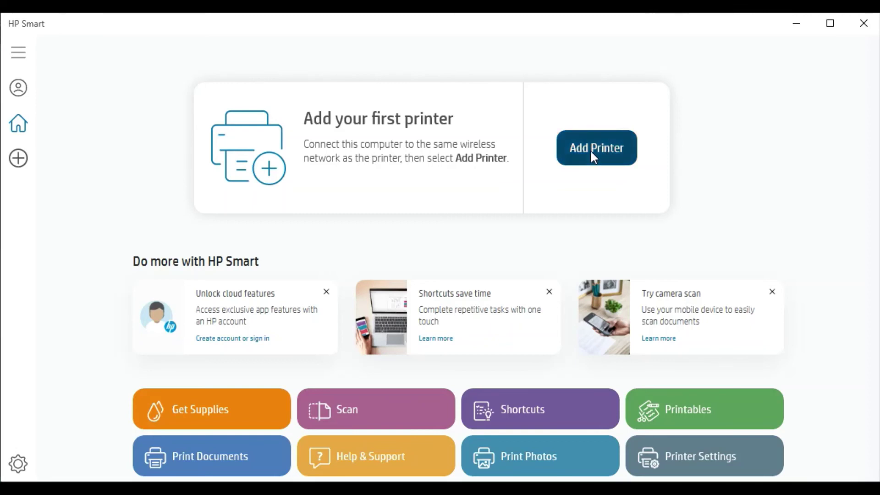